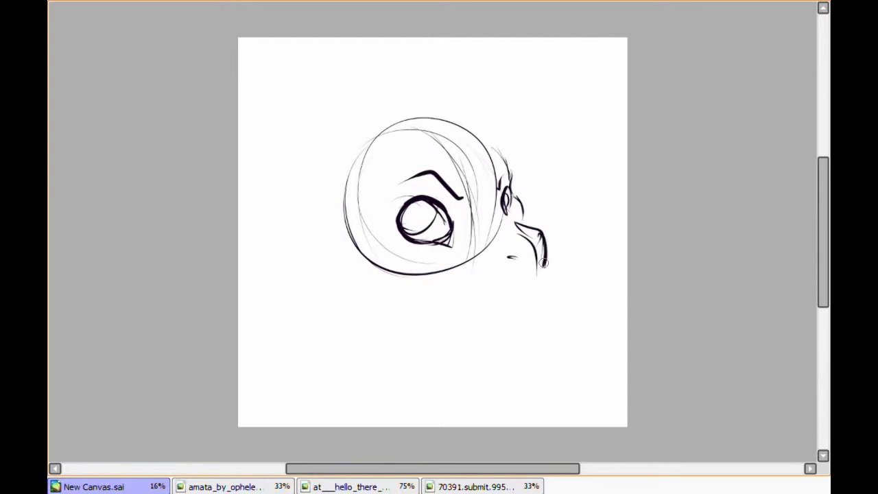
key("ctrl+z")
left_click_drag(441, 265, 491, 289)
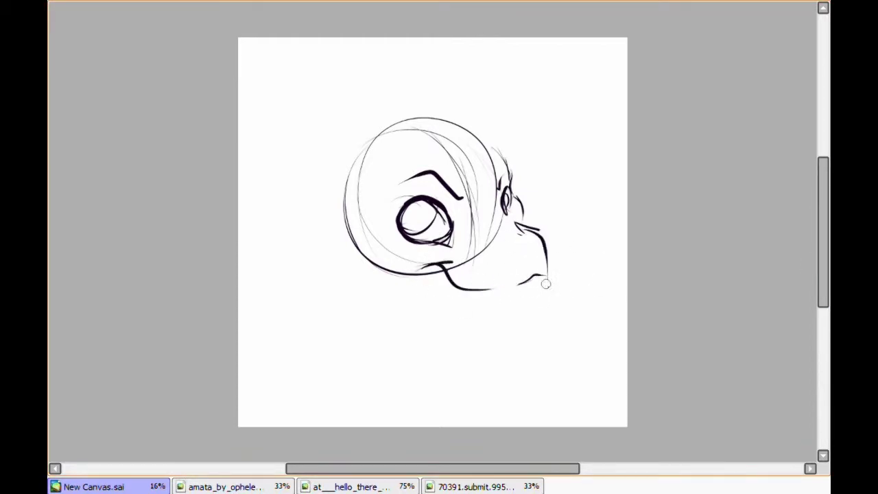
key("ctrl+z")
key("ctrl+z")
key("ctrl+z")
Sketch the character's muzzle, smiling mouth and lower jaw with bold lines, checking the reference pictures.
left_click(474, 486)
left_click(93, 486)
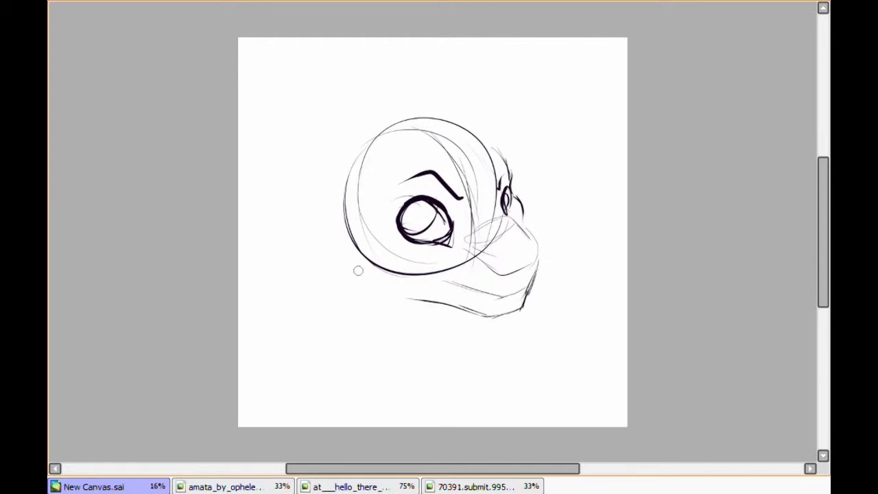
key("ctrl+z")
key("ctrl+z")
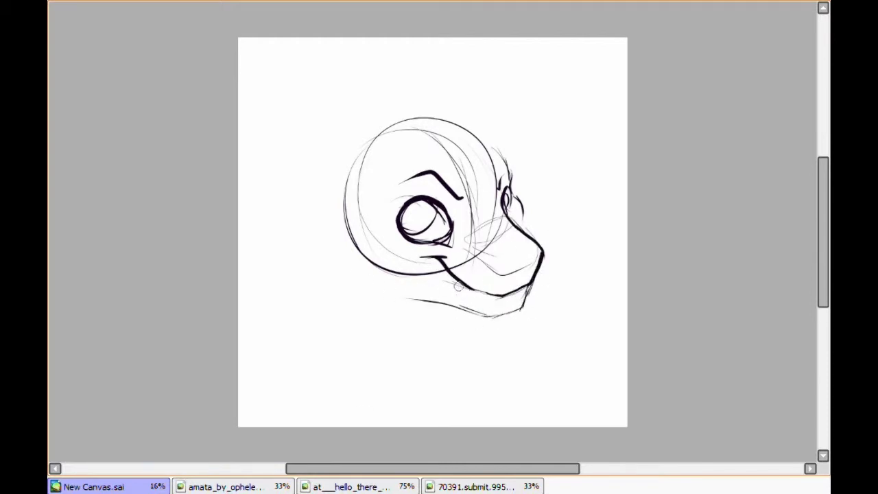
left_click(220, 486)
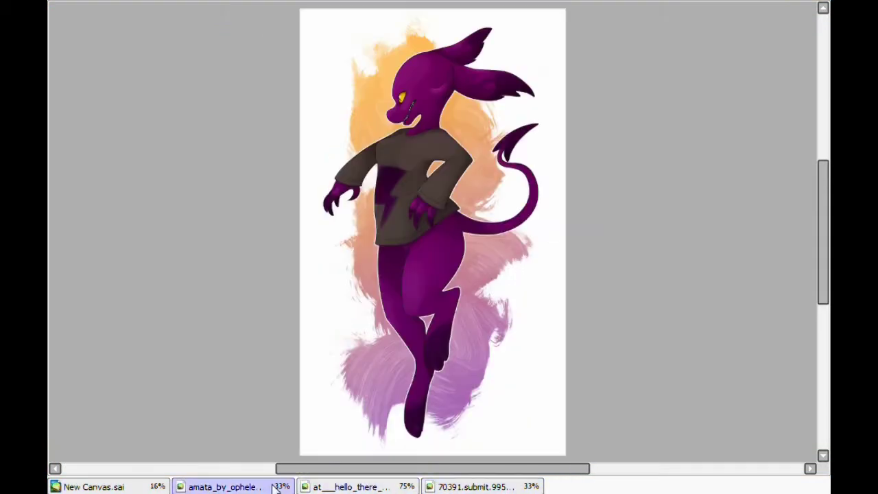
left_click(94, 486)
Switch to iTunes, browse the song library and return to the drawing.
key("alt+Tab")
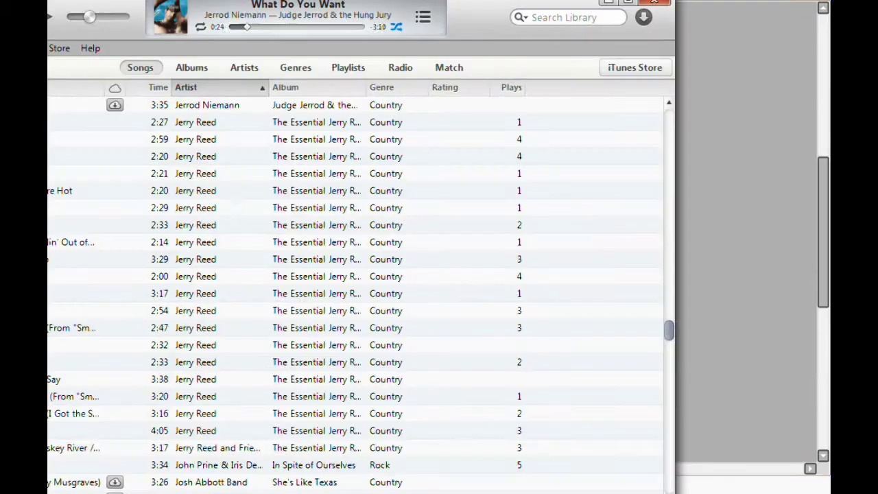
left_click_drag(670, 372, 672, 205)
key("alt+Tab")
Consult the purple character references and add the fang, nostril and muzzle crease to the sketch.
left_click(347, 487)
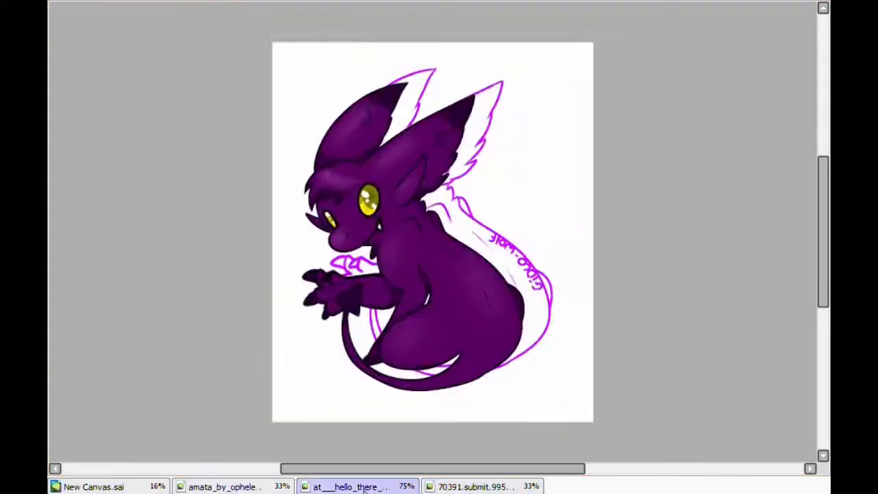
left_click(219, 486)
left_click(94, 486)
mouse_move(357, 247)
left_mouse_down()
mouse_move(348, 297)
mouse_move(324, 312)
left_mouse_up()
key("ctrl+z")
key("ctrl+z")
key("ctrl+z")
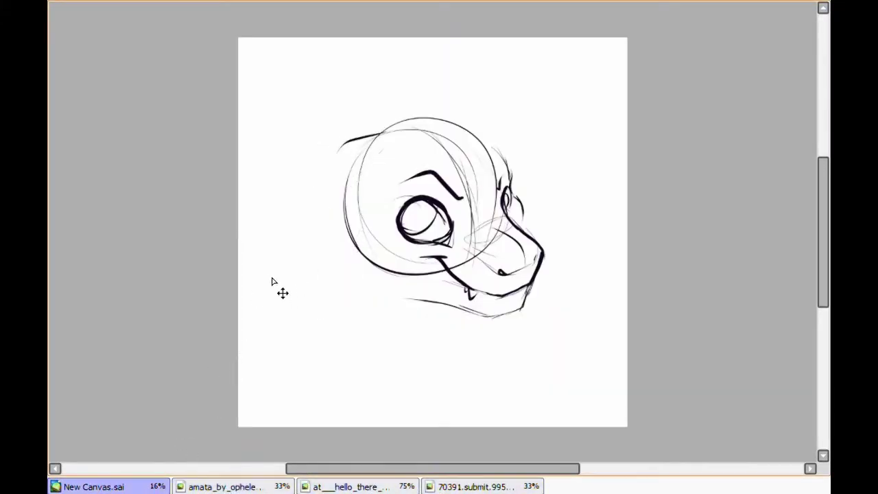
Sketch the far ear's first two edge lines and extend the canvas by 500 pixels at the top, left and right.
left_click_drag(473, 126, 528, 103)
left_click_drag(501, 145, 601, 49)
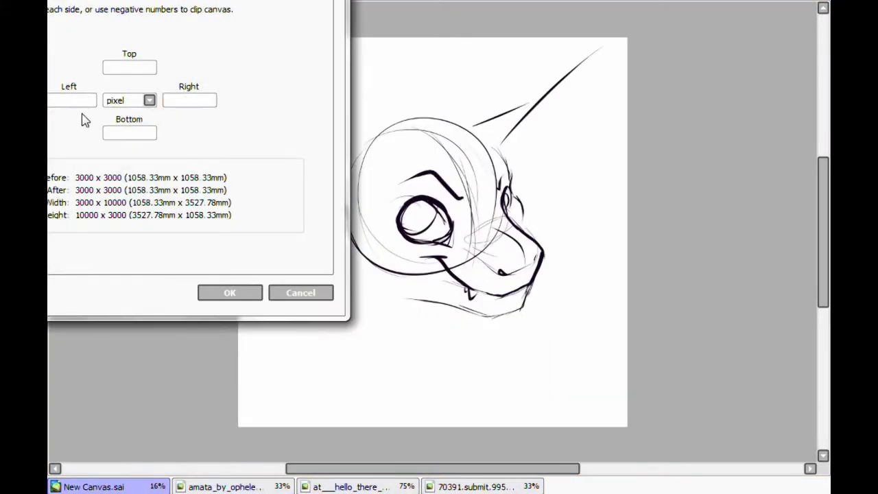
type("500")
key("Tab")
type("500")
key("Tab")
type("500")
key("Return")
Draw the far ear with a jagged fur edge and rough in the base of the near ear.
left_click_drag(329, 184, 337, 276)
mouse_move(502, 179)
left_mouse_down()
mouse_move(652, 32)
mouse_move(652, 69)
left_mouse_up()
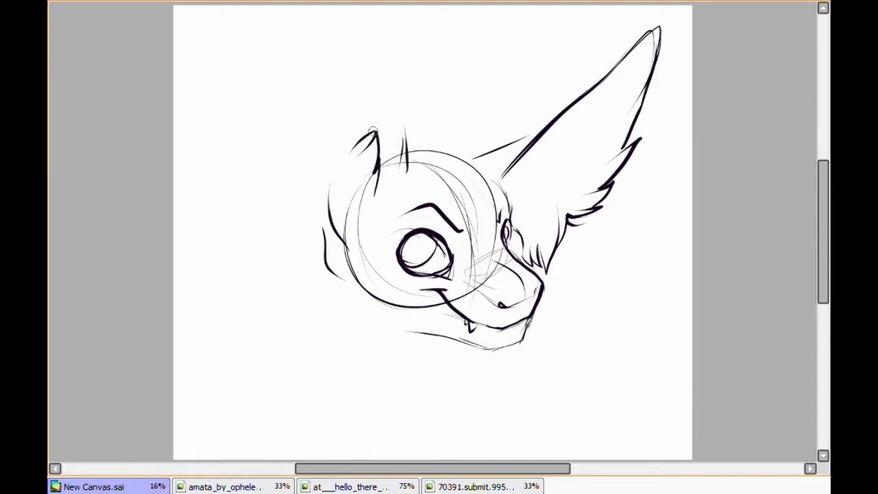
mouse_move(372, 130)
left_mouse_down()
mouse_move(376, 178)
mouse_move(319, 279)
left_mouse_up()
Extend the canvas by 500 pixels at the top and draw the tall near ear with its inner fur.
type("500")
key("Return")
mouse_move(327, 25)
left_mouse_down()
mouse_move(302, 110)
mouse_move(371, 137)
mouse_move(393, 261)
left_mouse_up()
left_click_drag(340, 79, 363, 175)
left_click_drag(323, 117, 319, 226)
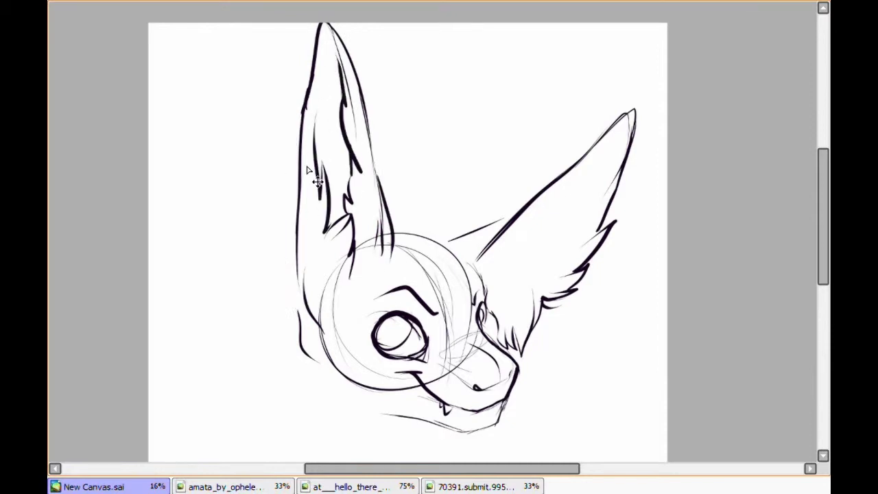
left_click_drag(308, 159, 294, 329)
Draw the hair tuft between the ears and over the forehead, consulting the reference sheet.
left_click_drag(394, 226, 419, 209)
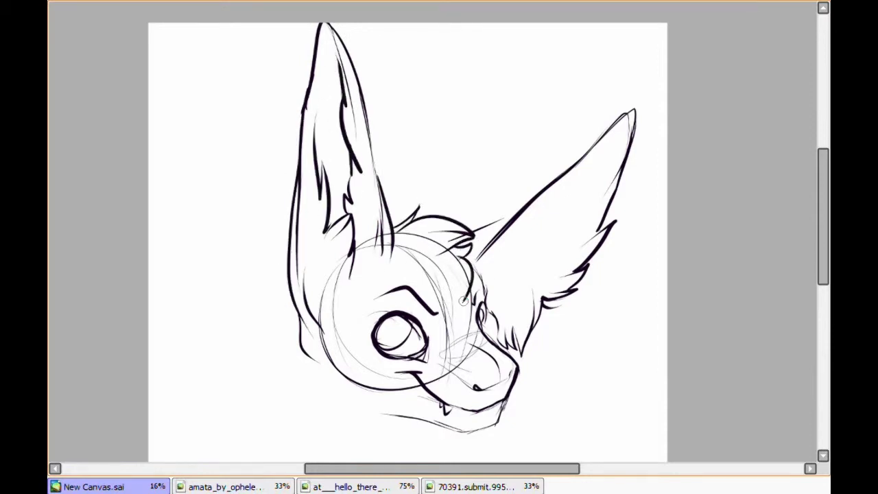
scroll(430, 322, "down", 3)
left_click(474, 486)
left_click(93, 486)
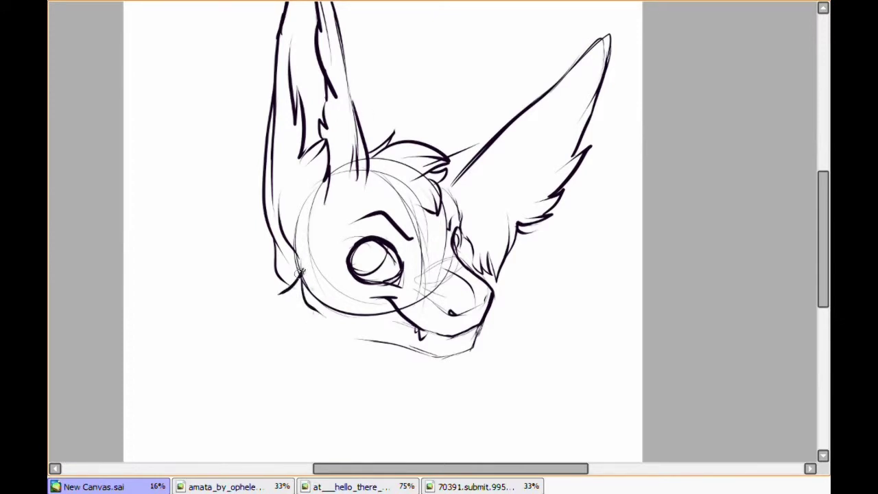
left_click_drag(300, 273, 242, 372)
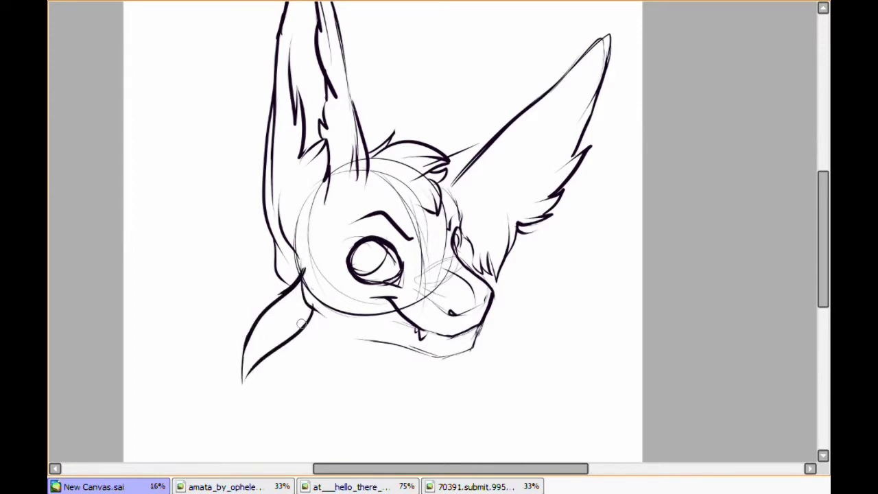
key("ctrl+z")
key("ctrl+z")
Draw a pointed cheek tuft curving downward behind the jaw and darken the lower jaw line.
left_click_drag(310, 310, 300, 322)
left_click(350, 487)
left_click(93, 486)
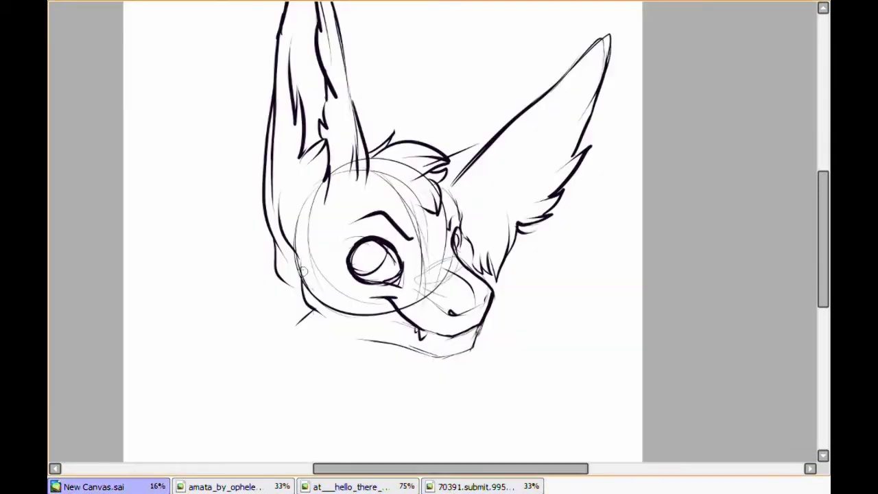
left_click_drag(299, 275, 269, 367)
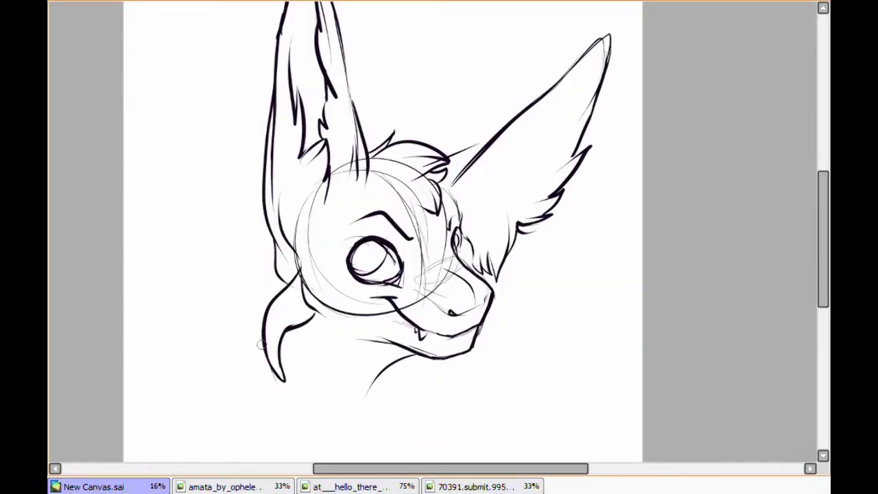
Replace the first neck line with front and back neck lines and a curved collar line joining them.
key("ctrl+z")
key("ctrl+z")
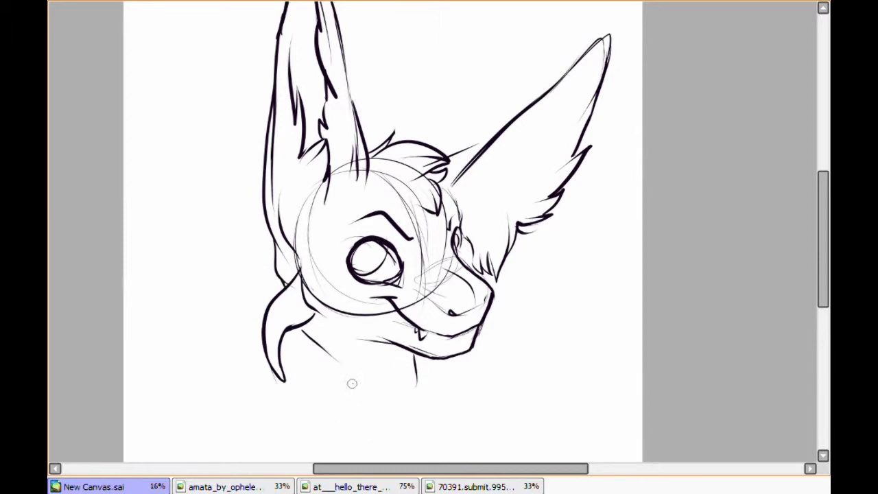
left_click_drag(314, 342, 418, 403)
left_click_drag(419, 351, 418, 396)
left_click_drag(474, 353, 546, 436)
key("ctrl+z")
scroll(336, 410, "down", 2)
left_click_drag(422, 291, 491, 312)
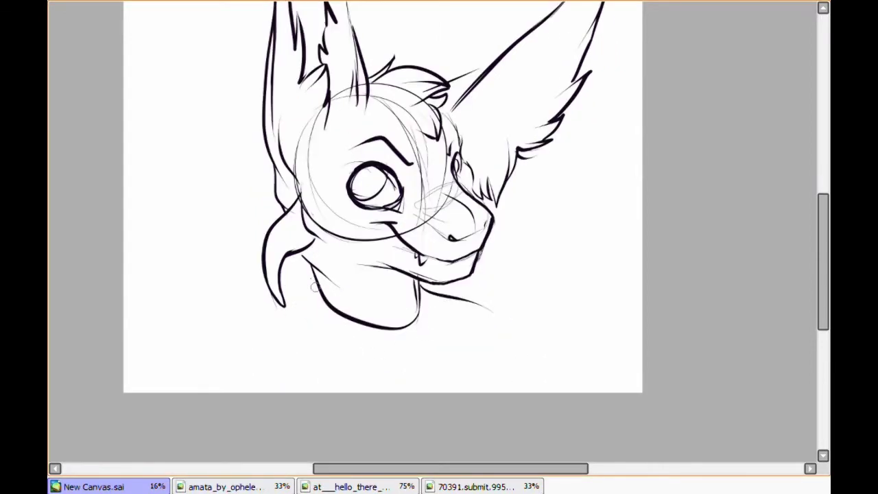
left_click_drag(306, 259, 280, 305)
left_click_drag(302, 269, 222, 388)
key("ctrl+z")
key("ctrl+z")
key("ctrl+z")
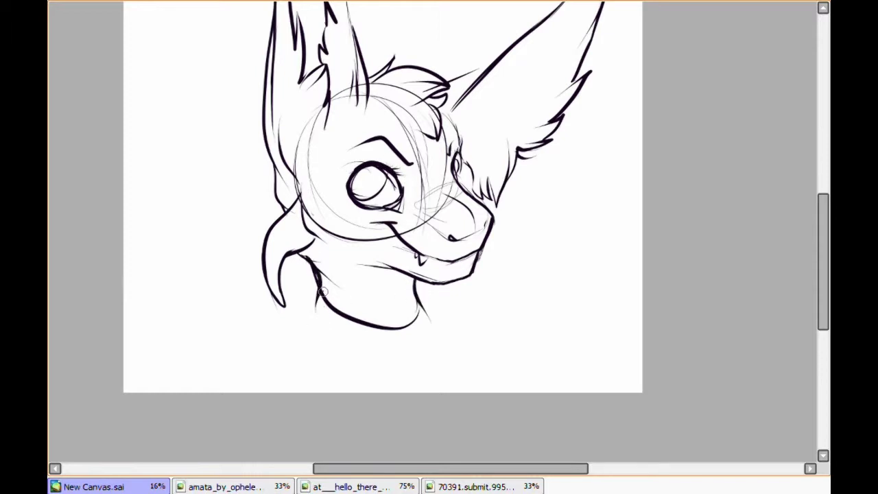
Draw the near shoulder's outline and the pointed shirt neckline below the neck.
key("ctrl+y")
key("ctrl+y")
key("ctrl+y")
key("ctrl+z")
key("ctrl+z")
key("ctrl+y")
key("ctrl+z")
key("ctrl+y")
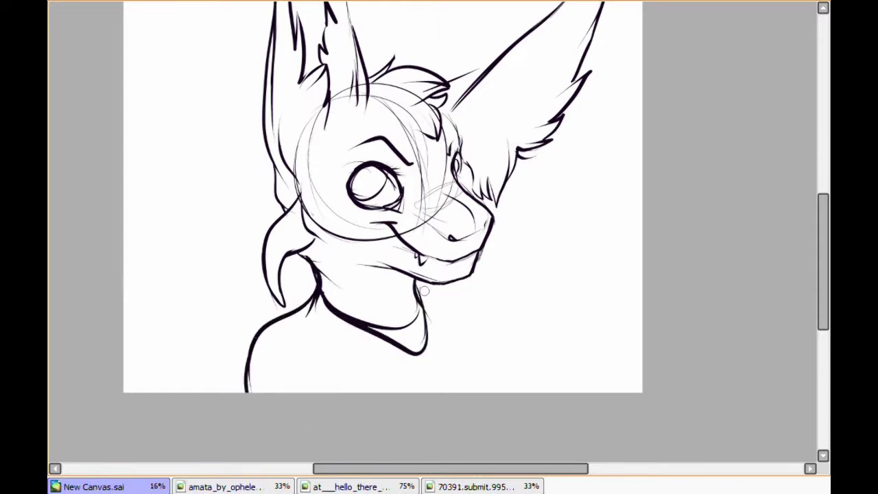
key("ctrl+y")
Check the shirt in the reference pictures and draw the far shoulder, arm lines and second collar line.
key("ctrl+Tab")
key("ctrl+Tab")
key("ctrl+Tab")
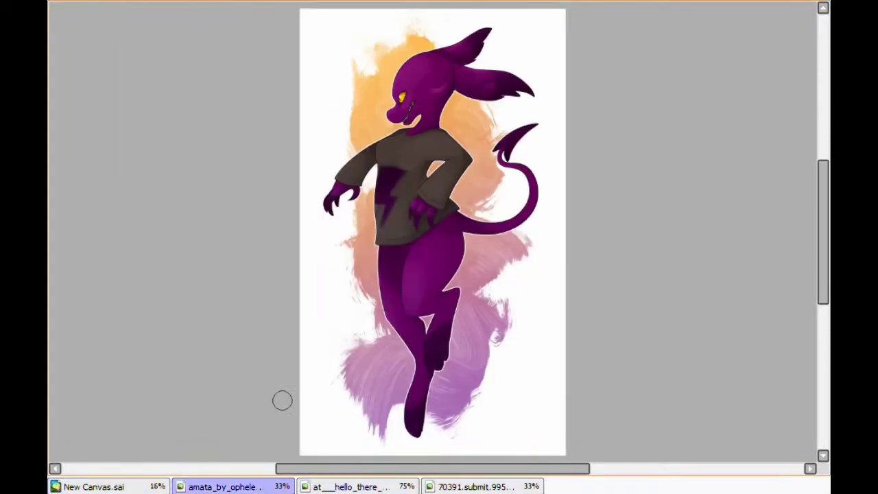
key("ctrl+Tab")
key("ctrl+y")
key("ctrl+y")
key("ctrl+y")
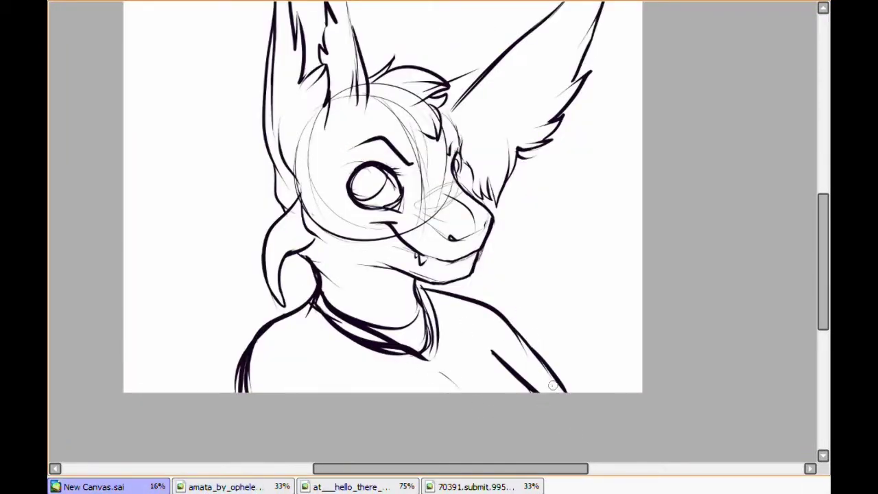
Erase the construction circles from the head and redraw the shirt collar as a clean band.
left_click_drag(823, 261, 823, 258)
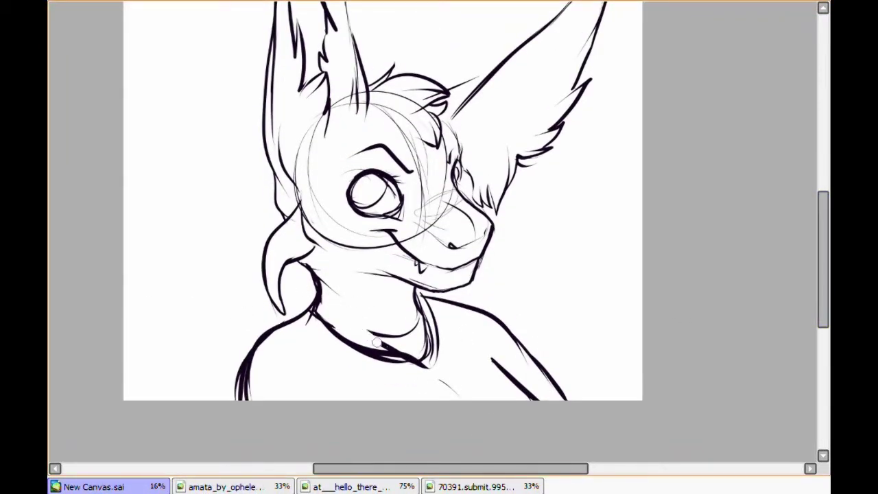
left_click_drag(335, 325, 349, 339)
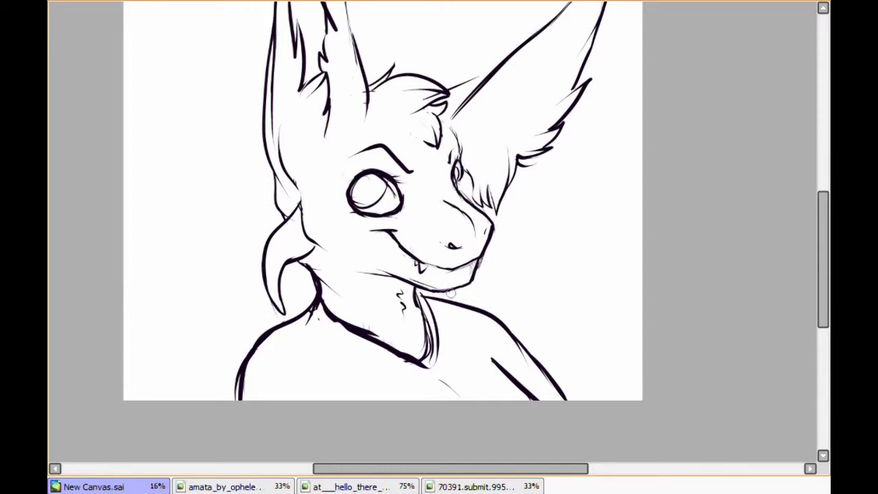
left_click_drag(399, 362, 427, 365)
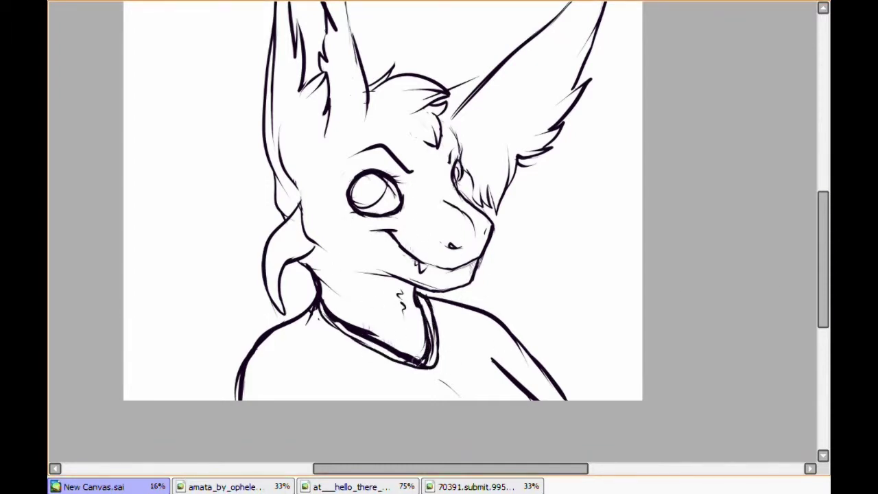
Draw the inner fur edge of the far ear and join the ear's upper edge to the head.
scroll(517, 168, "up", 1)
scroll(483, 235, "right", 1)
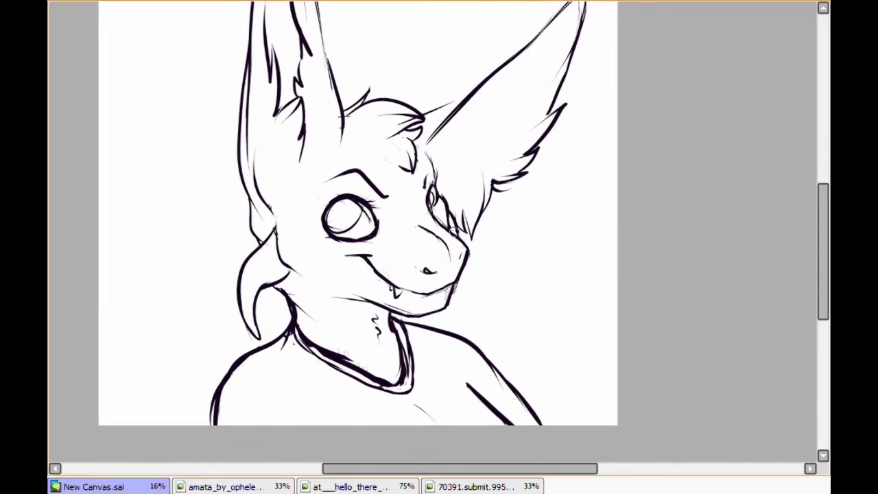
scroll(483, 235, "up", 3)
left_click_drag(453, 268, 539, 134)
scroll(348, 161, "up", 2)
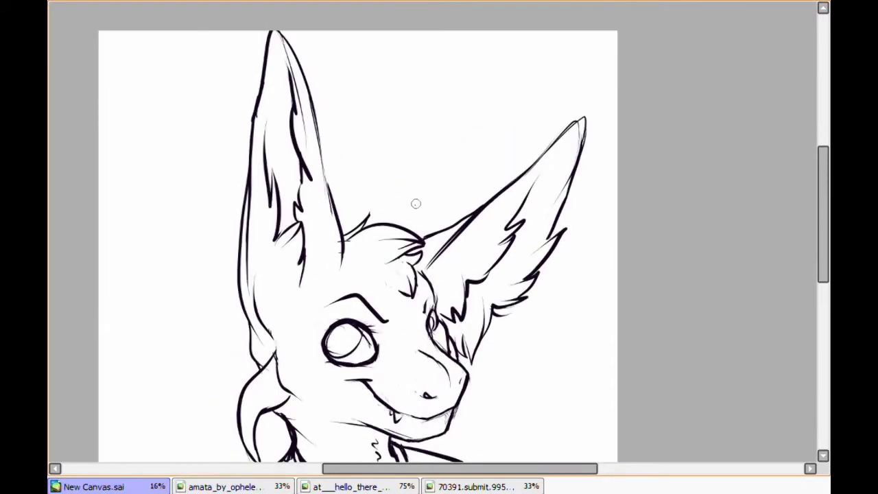
Tidy the stray sketch lines along both ears and their tips.
scroll(349, 161, "down", 2)
scroll(348, 161, "left", 1)
scroll(349, 161, "up", 2)
scroll(348, 161, "down", 1)
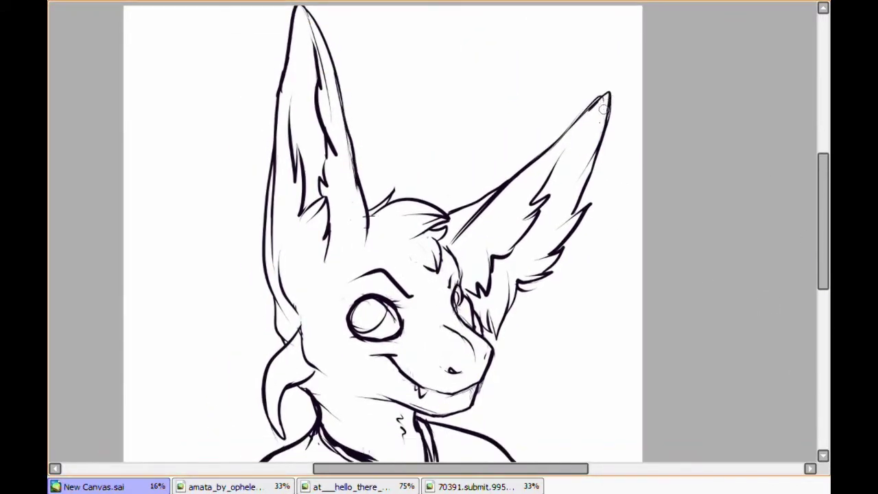
scroll(571, 160, "down", 2)
scroll(374, 267, "down", 3)
scroll(374, 268, "up", 3)
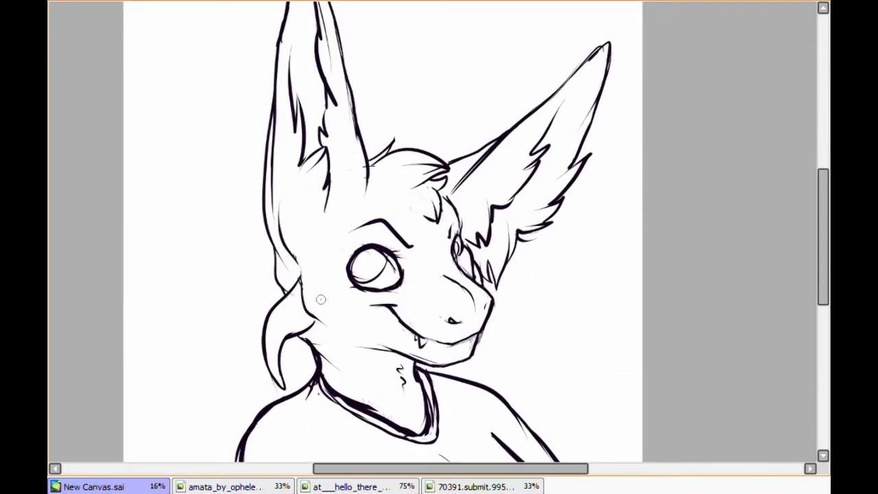
Select the background, invert the selection and fill the whole figure with the purple from the reference pictures.
scroll(320, 297, "up", 2)
scroll(209, 287, "down", 4)
left_click(209, 287)
key("ctrl+i")
left_click(480, 486)
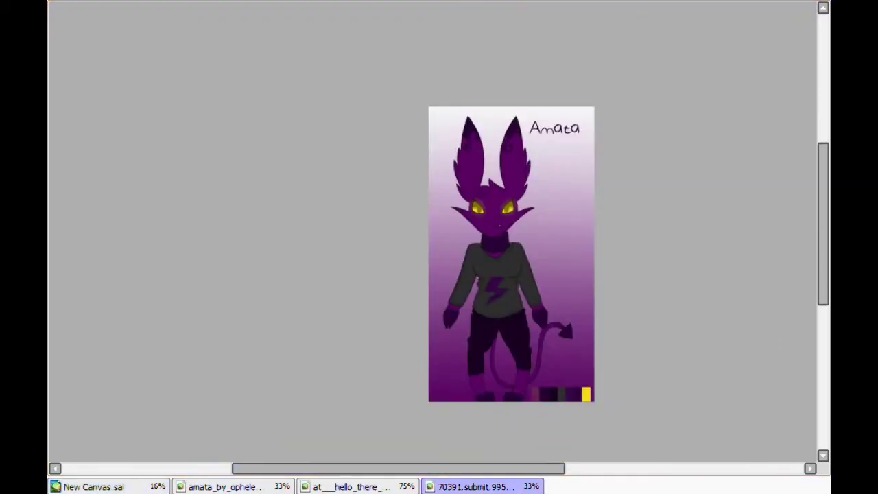
left_click(223, 486)
left_click(93, 486)
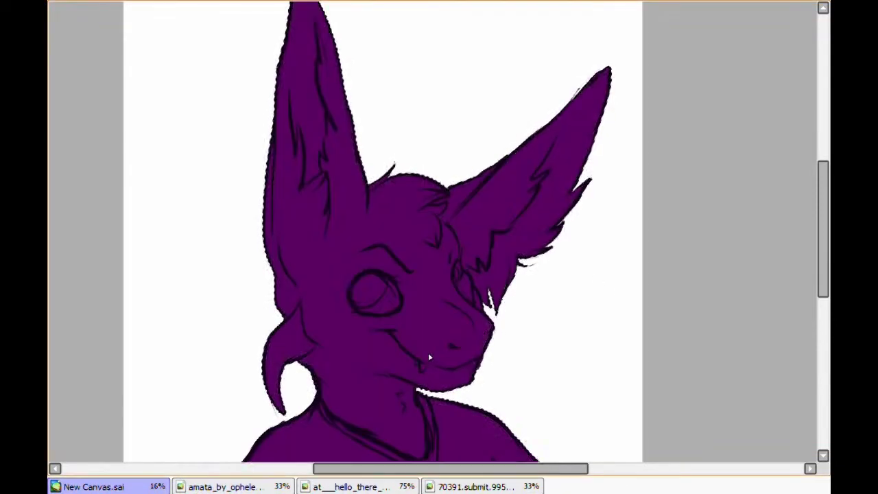
Paint dark purple tips and swirl markings on both ears, following the enlarged reference sheet.
left_click(223, 486)
scroll(277, 452, "up", 1)
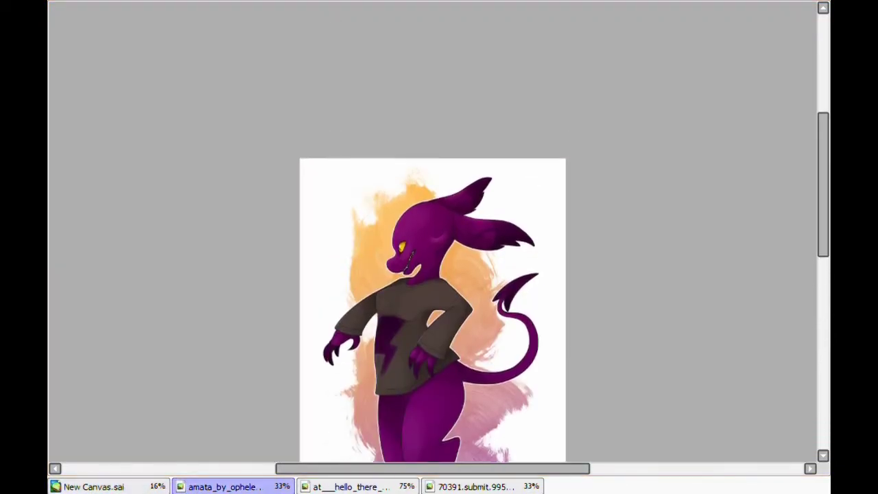
left_click(480, 487)
scroll(480, 275, "up", 3)
left_click(154, 486)
scroll(290, 205, "up", 3)
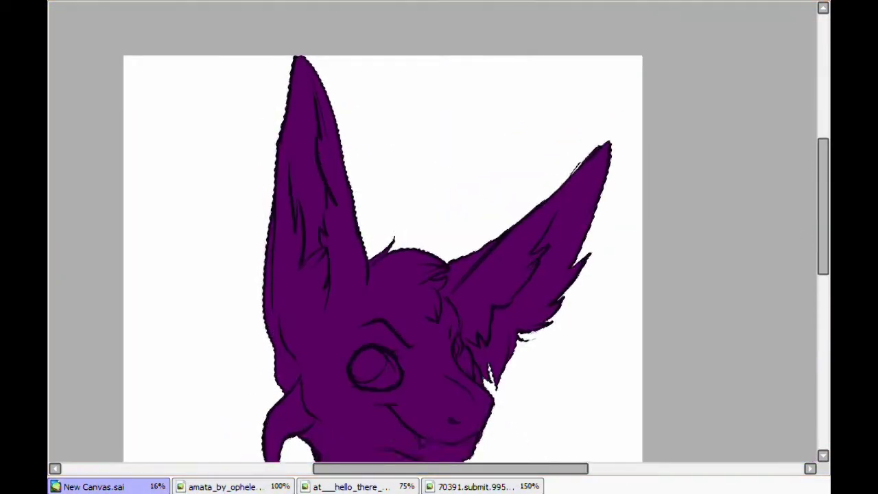
key("ctrl+Tab")
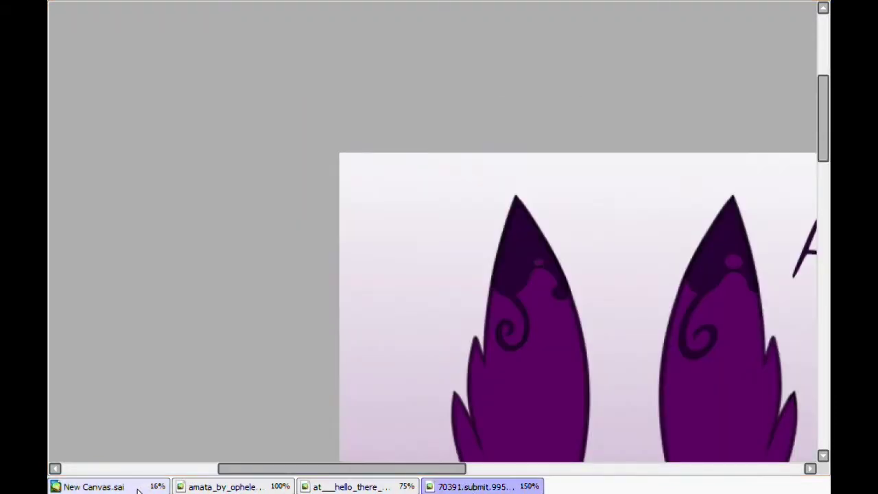
key("ctrl+Tab")
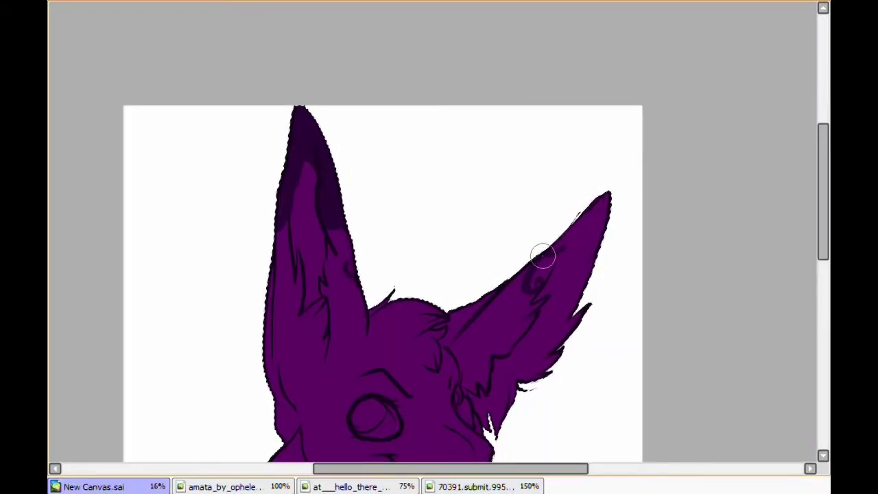
key("ctrl+Tab")
key("ctrl+Tab")
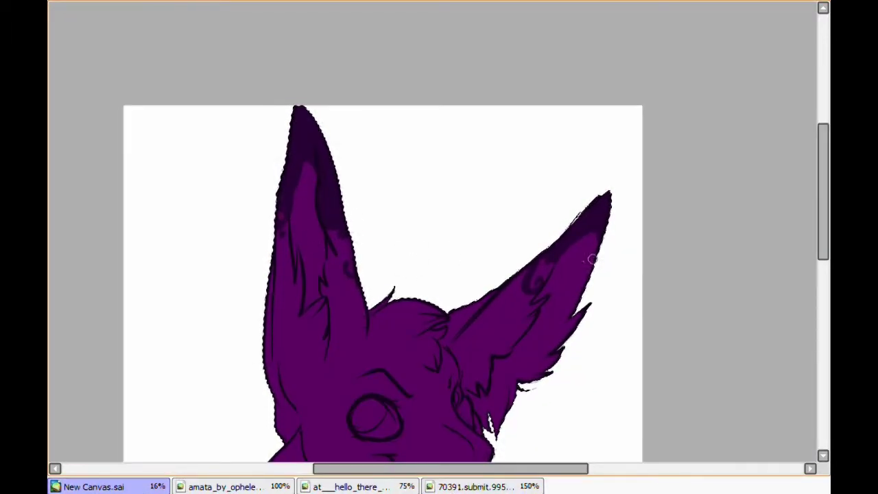
Compare the reference pictures, sample the yellow from the reference sheet's colour swatches and colour the far eye with it.
left_click(353, 486)
left_click(272, 483)
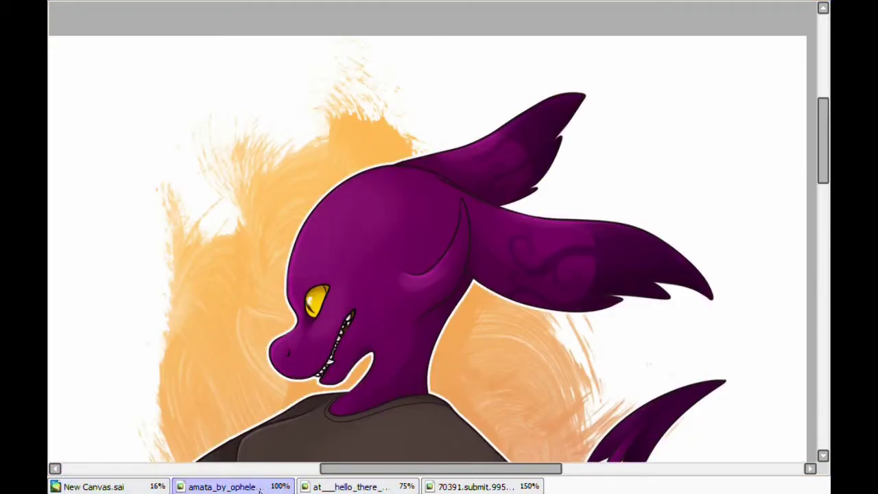
key("ctrl+Tab")
key("ctrl+Tab")
key("ctrl+Tab")
left_click(427, 482)
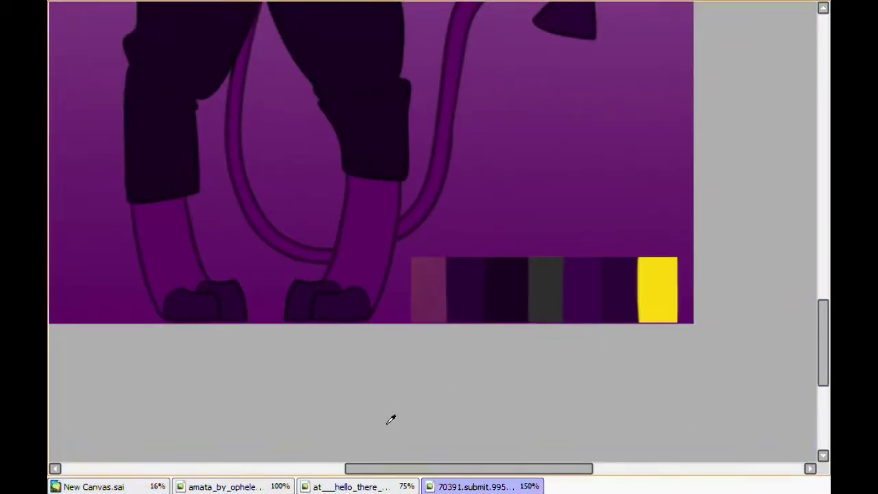
key("ctrl+Tab")
scroll(500, 377, "up", 4)
left_click_drag(500, 376, 502, 367)
scroll(300, 318, "down", 3)
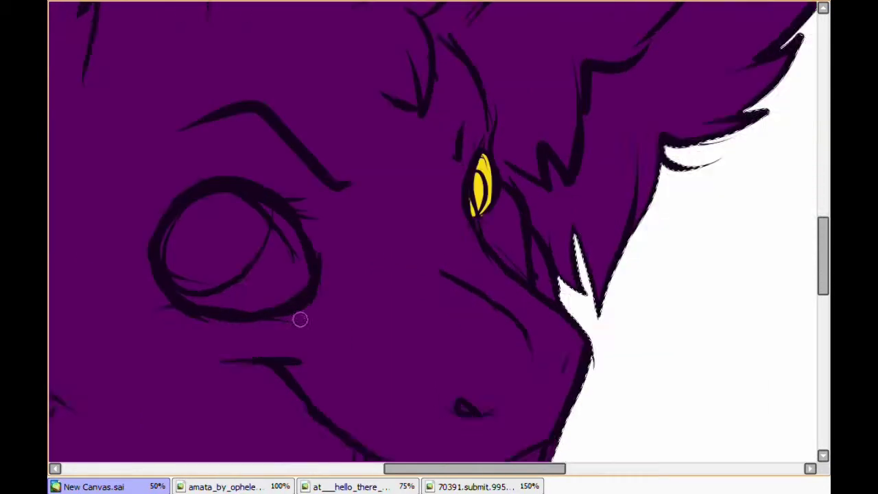
Fill the whole near eye with the same yellow inside its dark outline.
scroll(300, 318, "left", 4)
mouse_move(424, 237)
left_mouse_down()
mouse_move(456, 199)
mouse_move(526, 303)
mouse_move(511, 202)
left_mouse_up()
left_click_drag(473, 198, 428, 273)
scroll(428, 273, "right", 4)
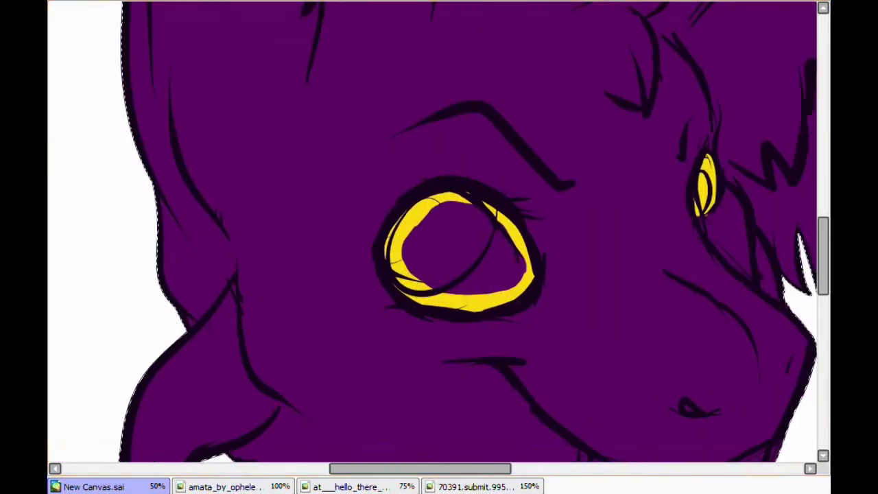
left_click_drag(350, 226, 425, 281)
Shade both eyes with darker yellow along the lower edges and blend pale yellow highlights into the upper eyeballs.
key("[")
key("[")
key("[")
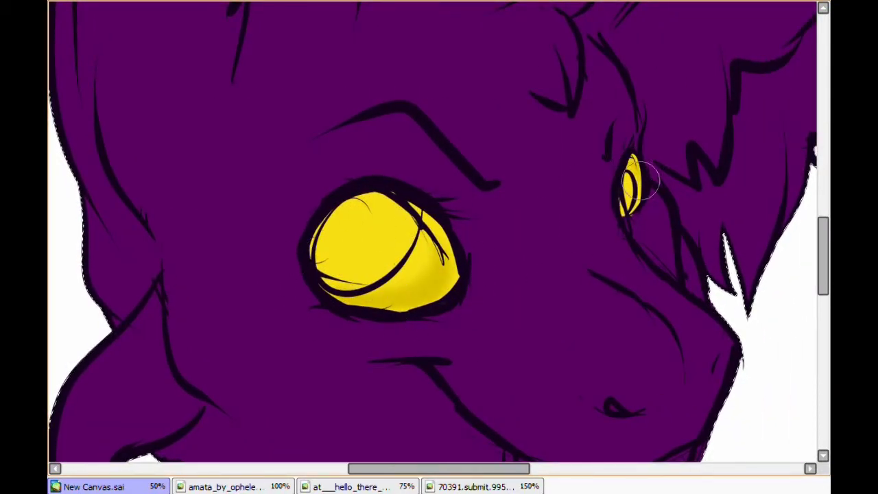
mouse_move(363, 229)
left_mouse_down()
mouse_move(320, 274)
mouse_move(371, 273)
mouse_move(392, 245)
mouse_move(317, 229)
mouse_move(450, 237)
left_mouse_up()
mouse_move(625, 172)
left_mouse_down()
mouse_move(622, 205)
mouse_move(631, 182)
left_mouse_up()
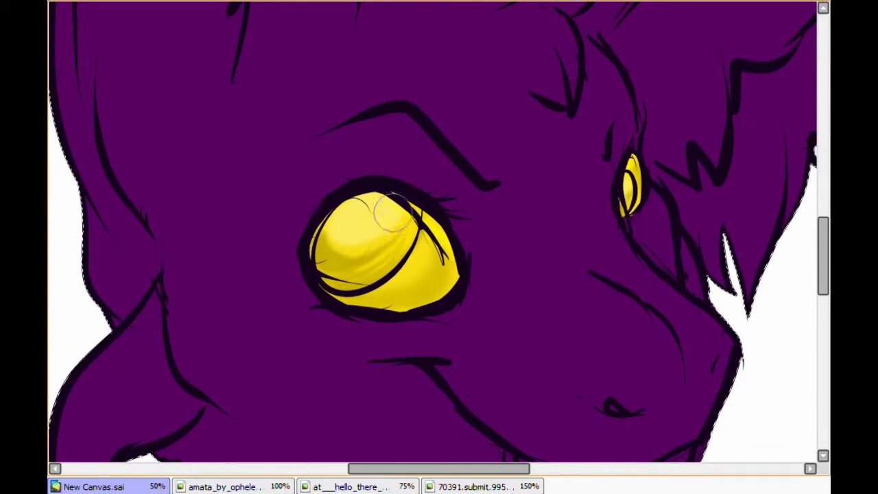
left_click_drag(350, 233, 412, 206)
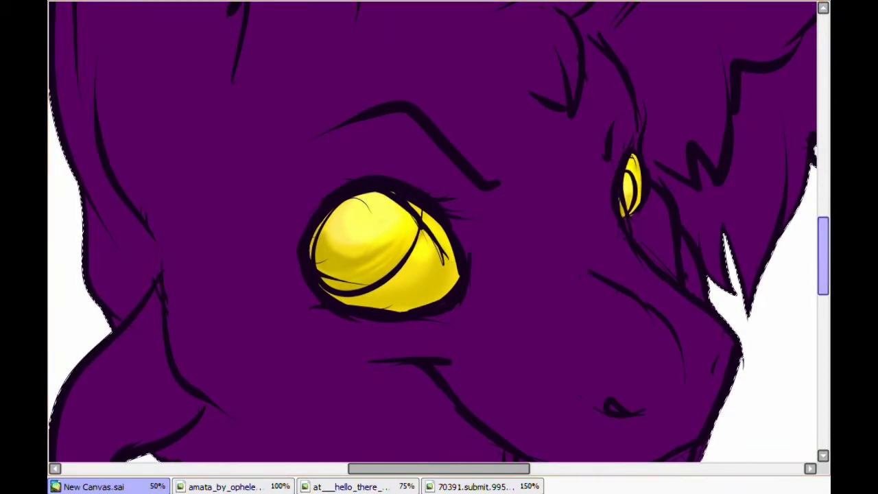
left_click_drag(412, 240, 370, 219)
Paint the fang white and mute the near eye's upper part to a duller yellow, following the reference sheet.
scroll(250, 4, "down", 3)
key("ctrl+Tab")
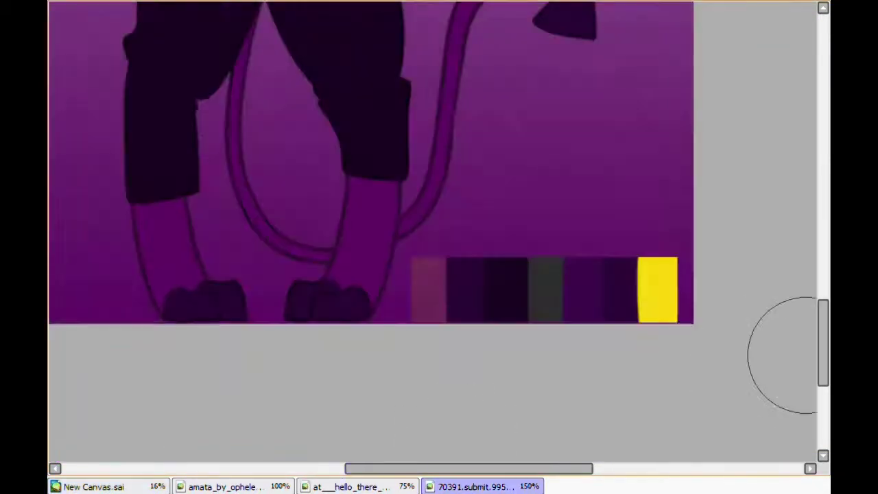
key("ctrl+Tab")
key("ctrl+Tab")
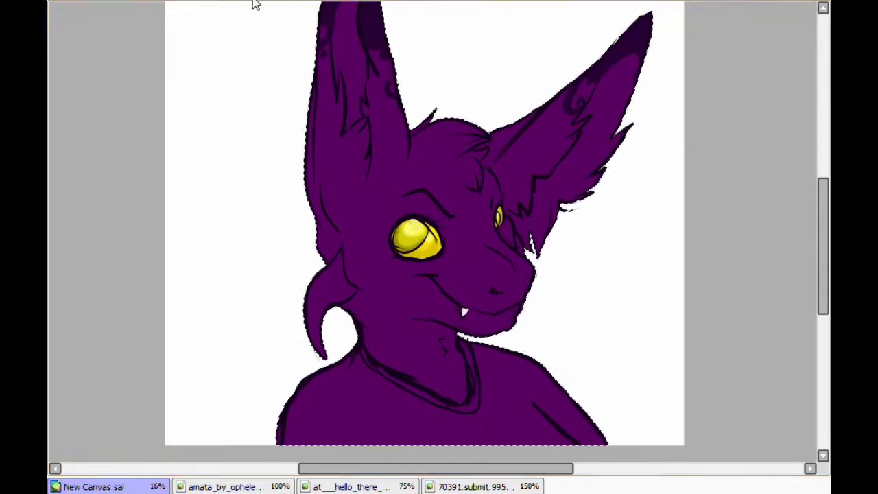
scroll(473, 295, "up", 3)
scroll(486, 270, "up", 10)
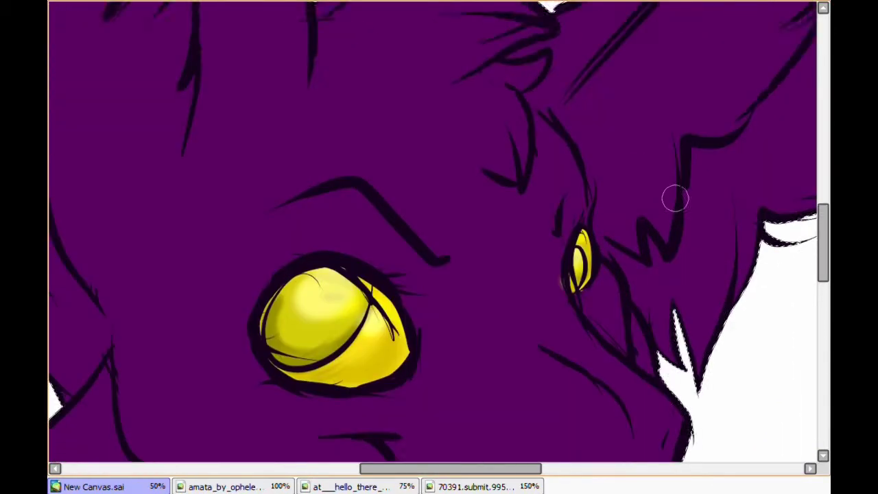
Touch up the lines and colour edges around the far eye, the hair tuft and the near ear.
scroll(618, 227, "down", 1)
scroll(541, 302, "up", 1)
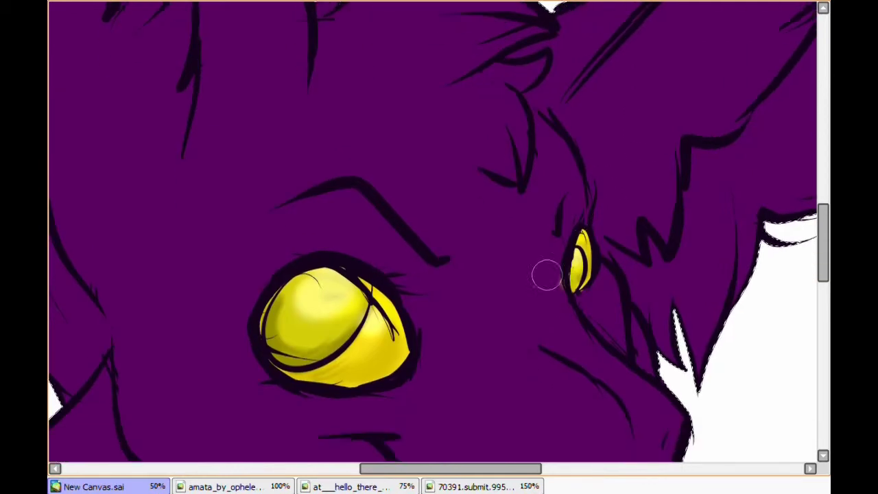
scroll(494, 295, "down", 5)
scroll(343, 288, "up", 7)
scroll(270, 275, "left", 3)
scroll(535, 394, "up", 4)
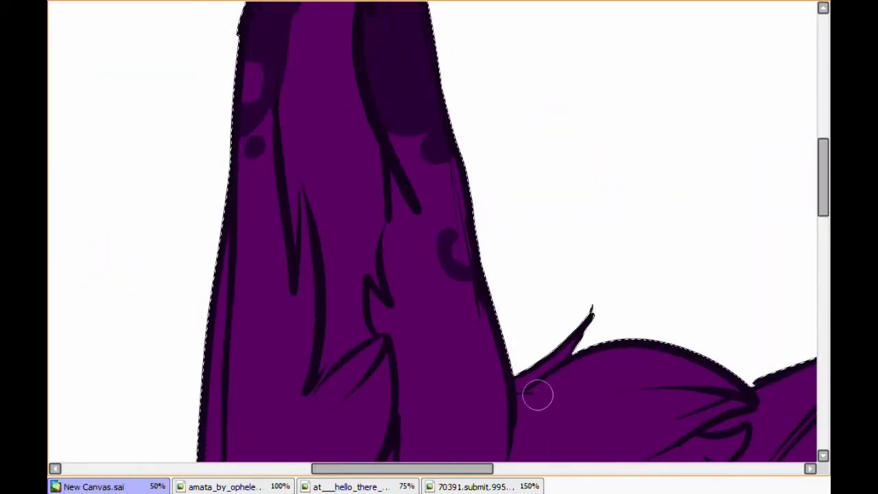
Paint the shirt dark grey with a blackish collar, leaving a purple emblem at its lower edge, and compare the references.
scroll(652, 151, "down", 4)
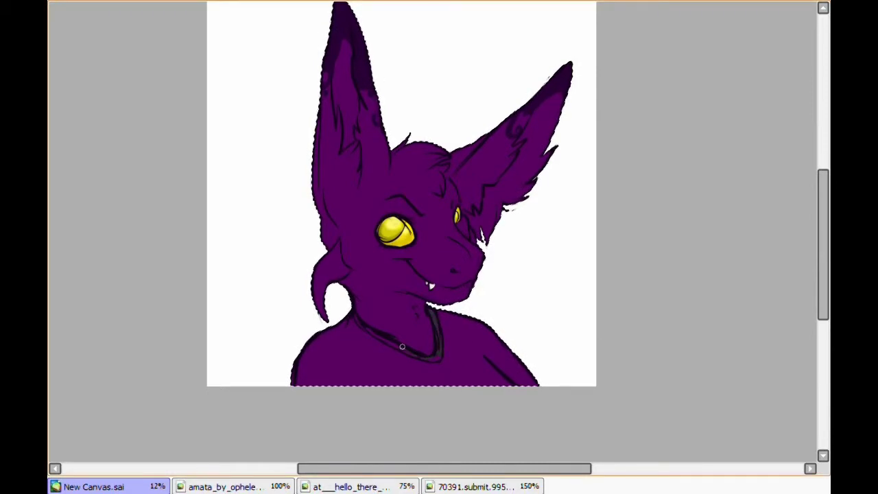
key("ctrl+z")
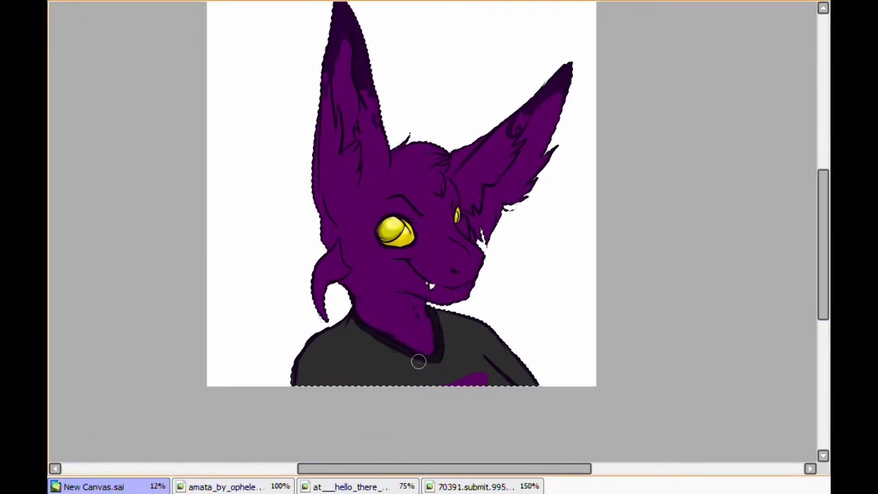
left_click(349, 486)
left_click(222, 486)
left_click(93, 486)
Add a small second white fang beside the first one, using the profile reference picture as a guide.
left_click(225, 487)
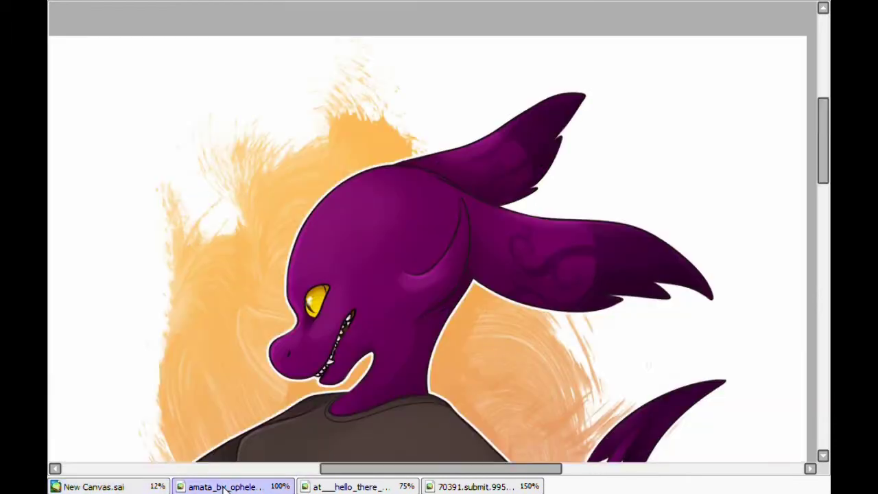
left_click(160, 486)
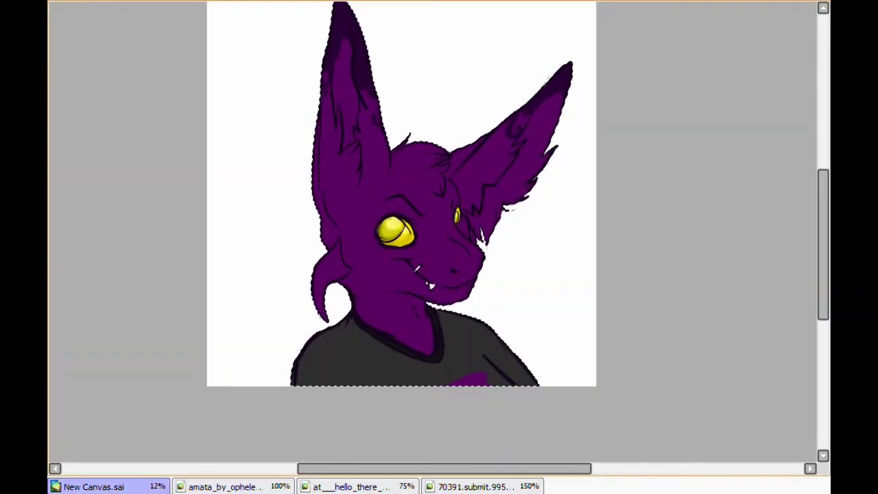
scroll(432, 324, "up", 4)
scroll(418, 383, "down", 3)
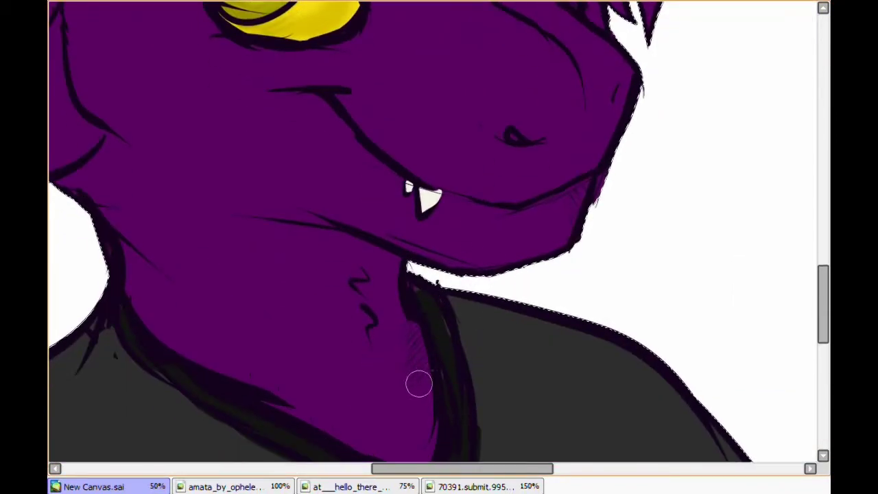
Hatch fine shading strokes under the jaw, along the neck beside the collar and in the fur behind the far eye.
scroll(402, 382, "down", 2)
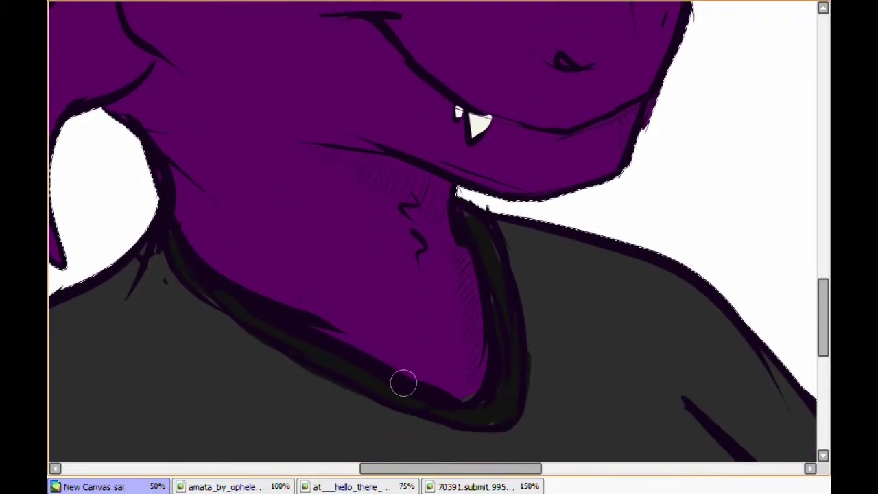
scroll(220, 268, "up", 4)
scroll(219, 268, "left", 2)
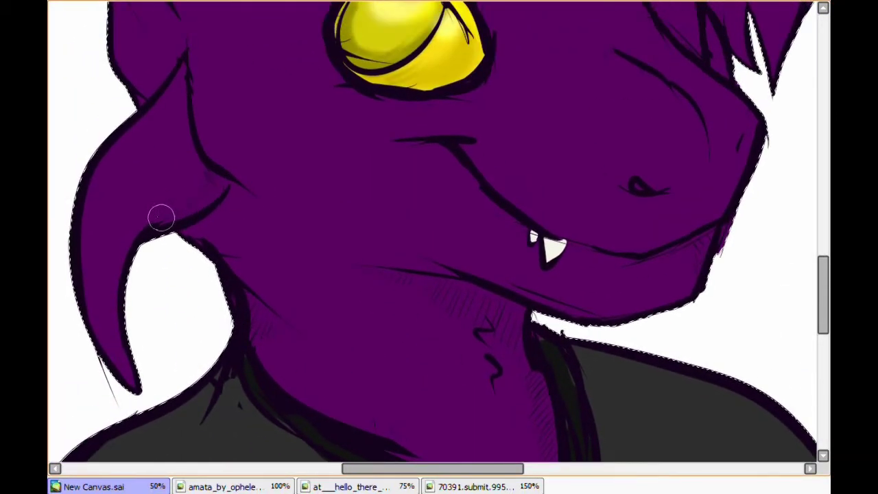
scroll(161, 184, "up", 4)
scroll(643, 239, "right", 1)
scroll(660, 236, "up", 1)
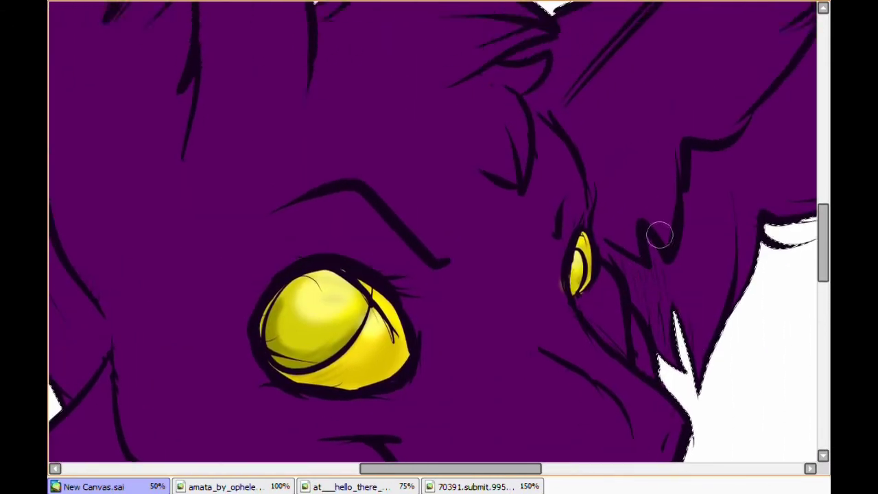
scroll(660, 236, "up", 3)
scroll(398, 186, "left", 2)
scroll(239, 46, "down", 4)
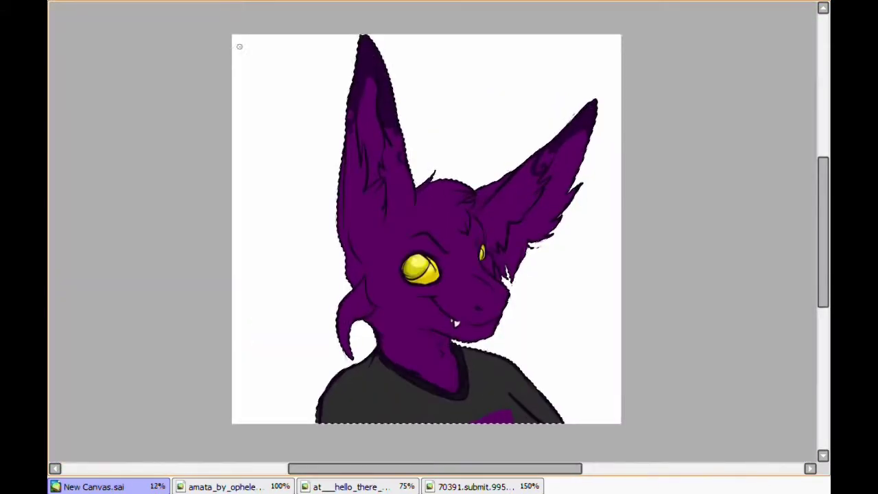
Draw a fold line on the shirt beside the purple emblem and compare the shirt with the reference sheet.
scroll(455, 349, "down", 2)
scroll(455, 349, "right", 1)
scroll(825, 239, "up", 1)
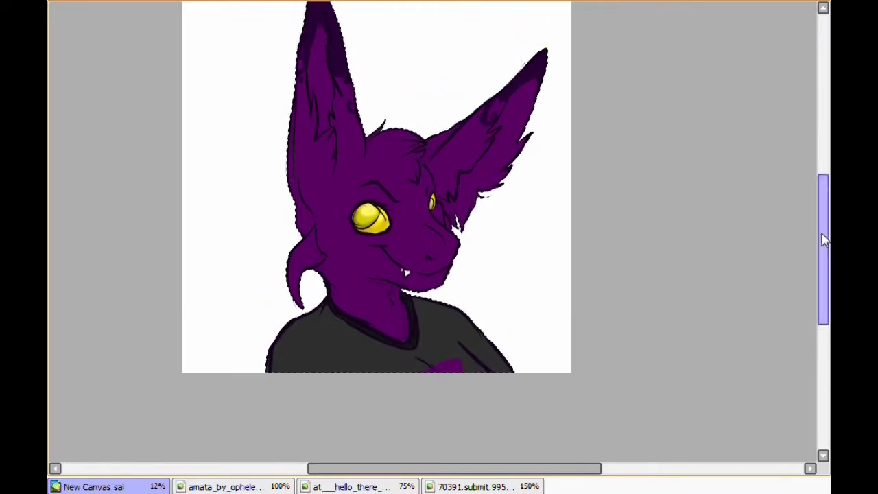
left_click(480, 486)
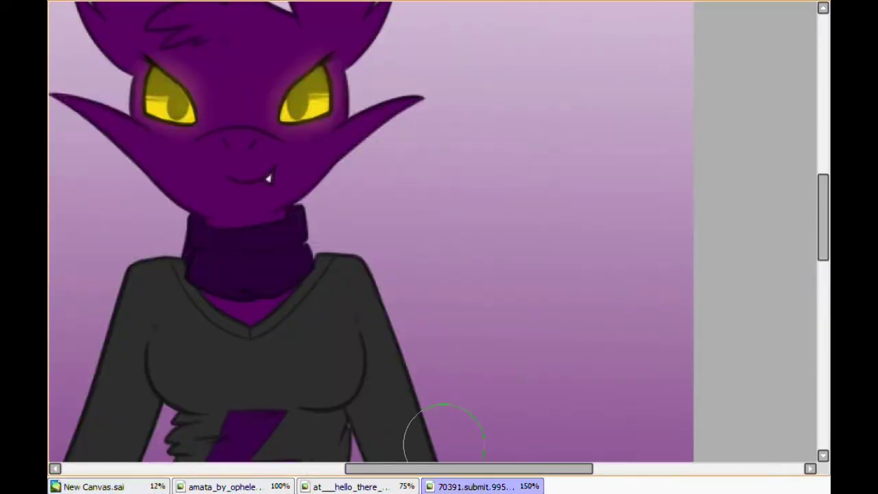
left_click(93, 486)
Select the whole figure, expand the selection with Increment and fill it with bright purple as an outline around the character.
left_click(239, 264)
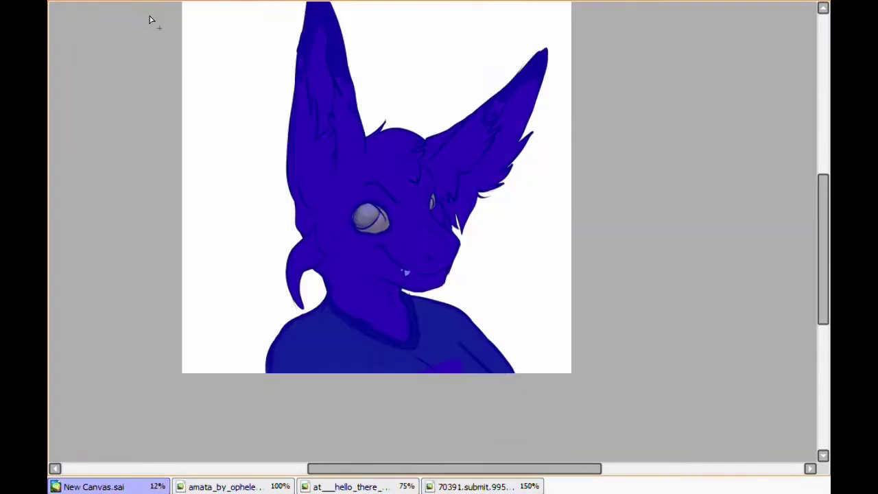
left_click(149, 0)
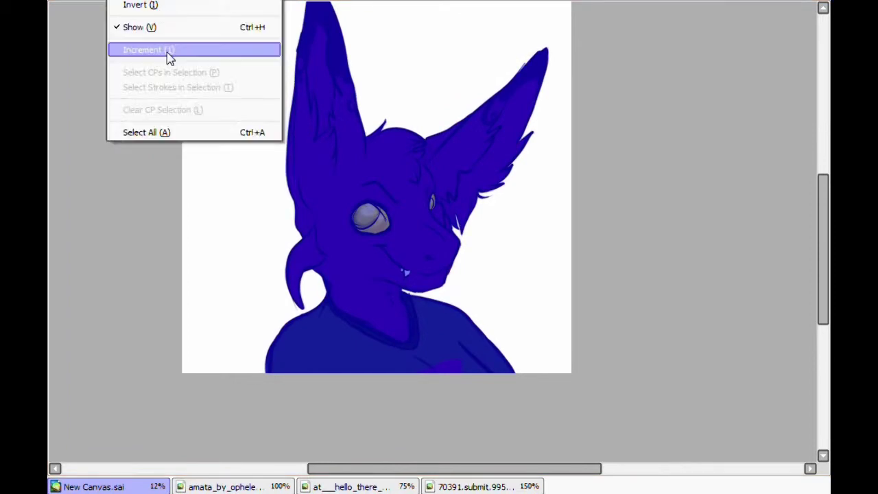
left_click(160, 55)
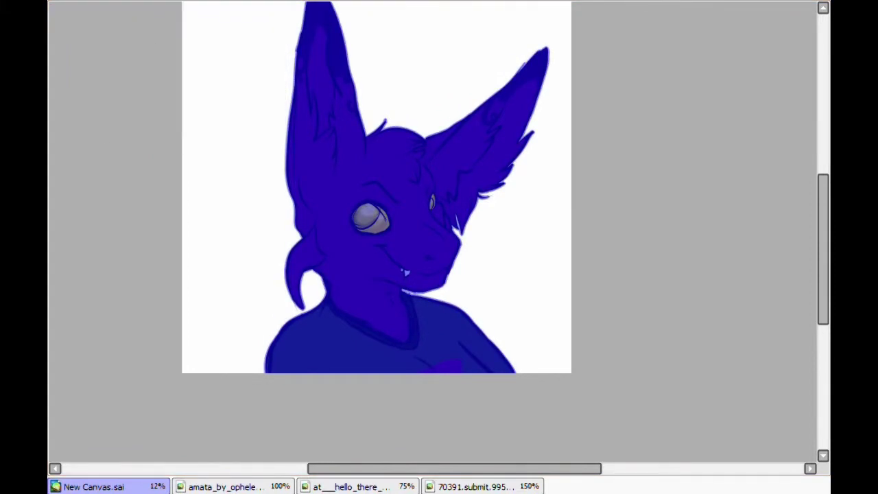
key("b")
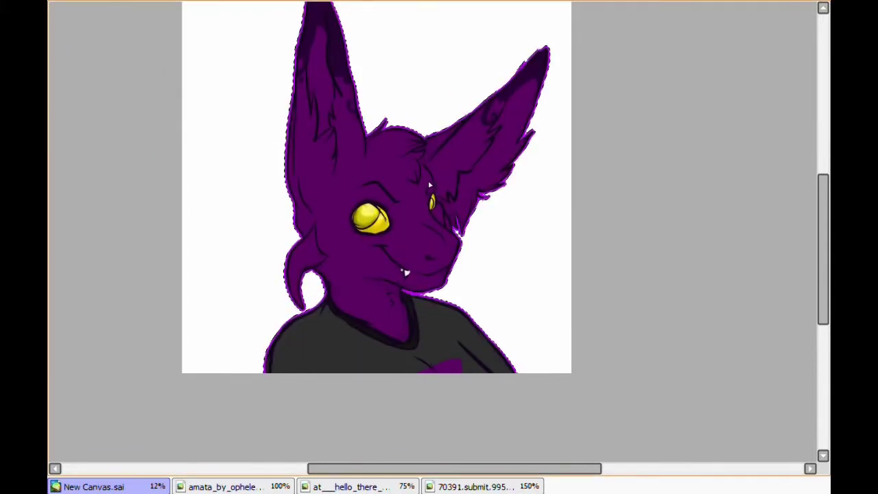
Inspect the bright purple outline around the ears, face and shirt, both close up and over the whole figure.
scroll(314, 199, "down", 1)
scroll(314, 198, "up", 2)
scroll(531, 166, "down", 4)
scroll(547, 253, "up", 5)
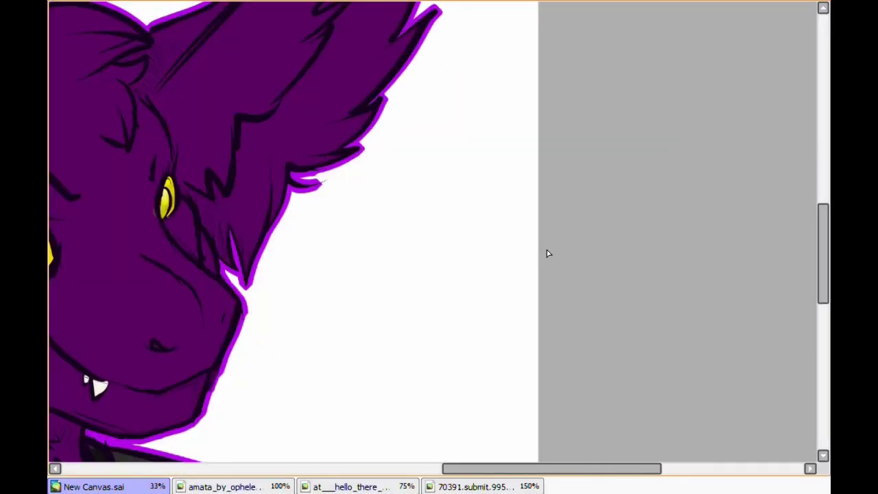
scroll(547, 253, "down", 1)
scroll(359, 382, "down", 1)
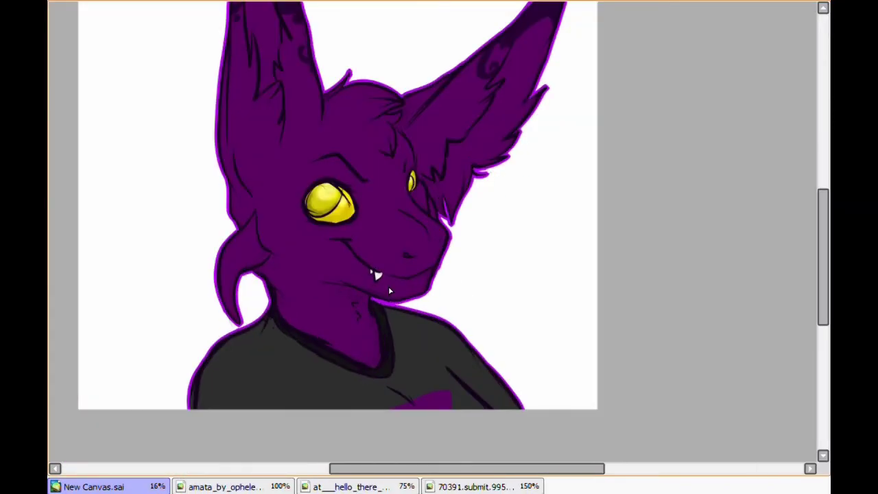
scroll(389, 291, "down", 2)
scroll(389, 291, "up", 1)
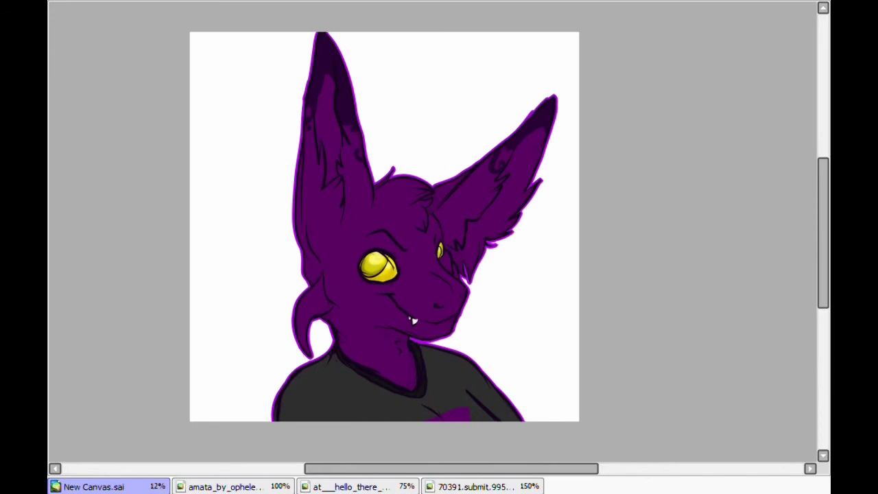
Sign the drawing just above the far shoulder and adjust the signature's placement.
scroll(385, 226, "up", 5)
key("Delete")
mouse_move(354, 199)
left_mouse_down()
mouse_move(362, 261)
mouse_move(444, 179)
left_mouse_up()
scroll(671, 237, "down", 5)
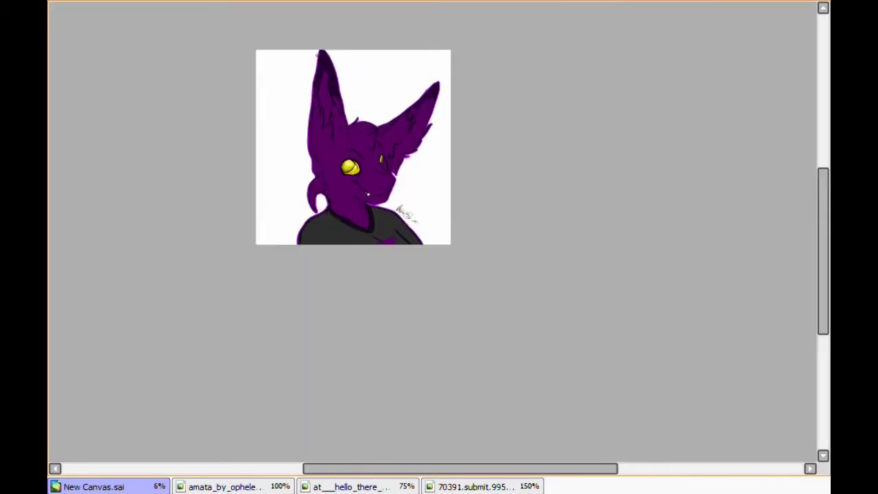
key("ctrl+t")
left_click_drag(336, 199, 551, 386)
Start saving the canvas as a SAI file.
scroll(551, 387, "down", 3)
left_click(73, 134)
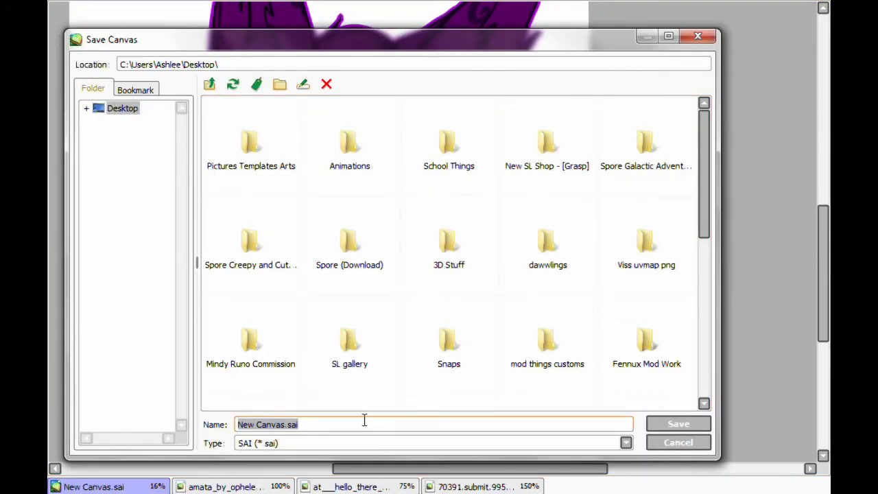